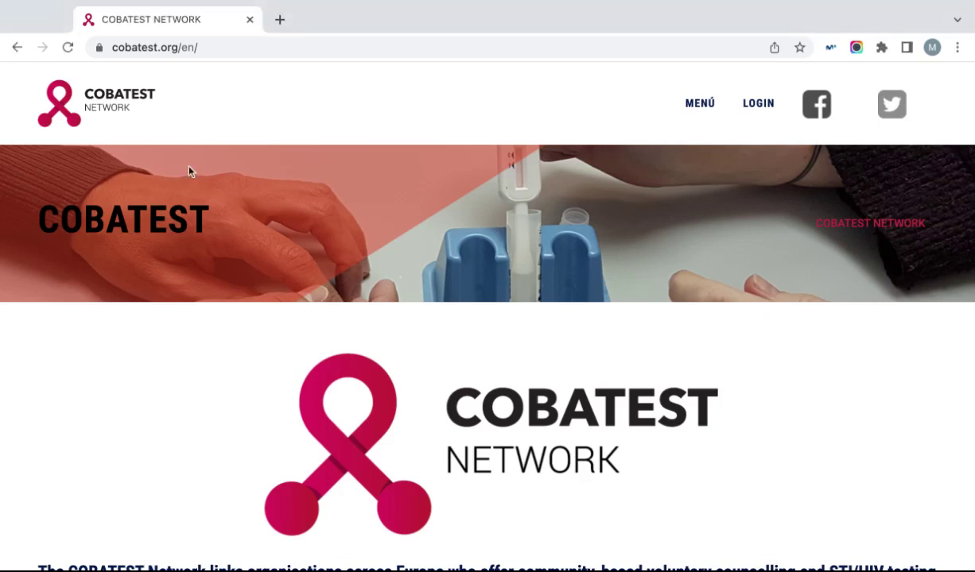
- Open the COBATEST login page and sign in with the username and account password
{"action": "left_click", "coordinate": [245, 49]}
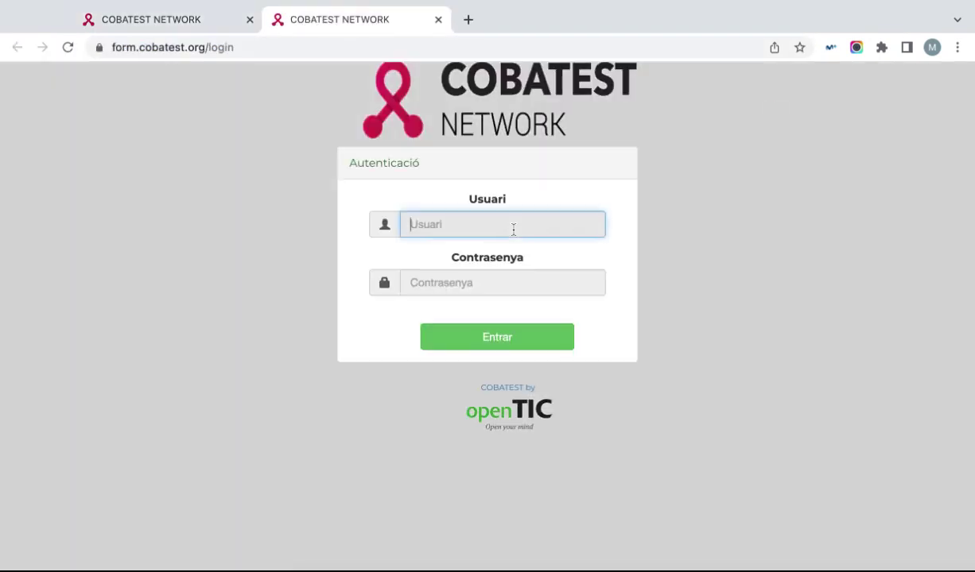
{"action": "type", "text": "Megi"}
{"action": "key", "text": "Tab"}
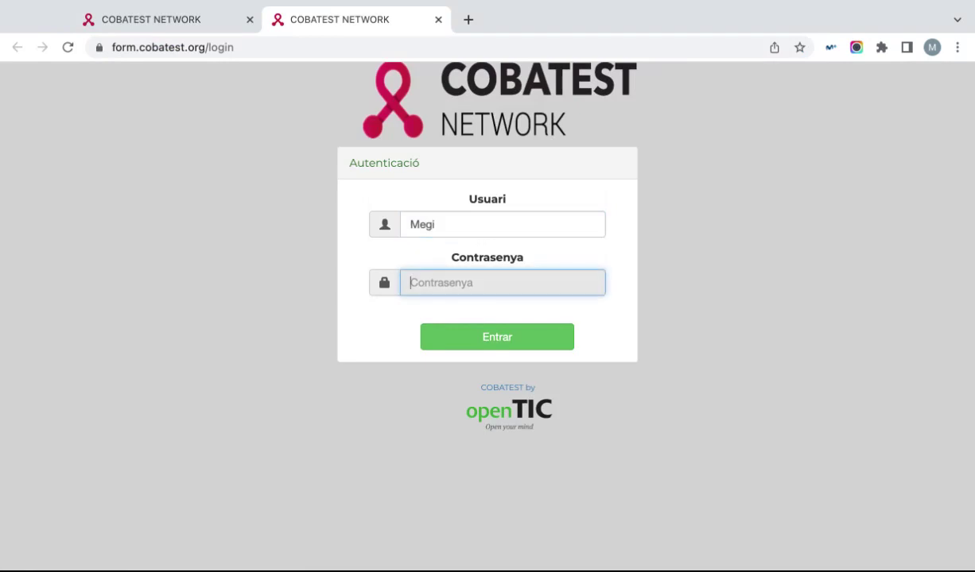
{"action": "type", "text": "••••••••"}
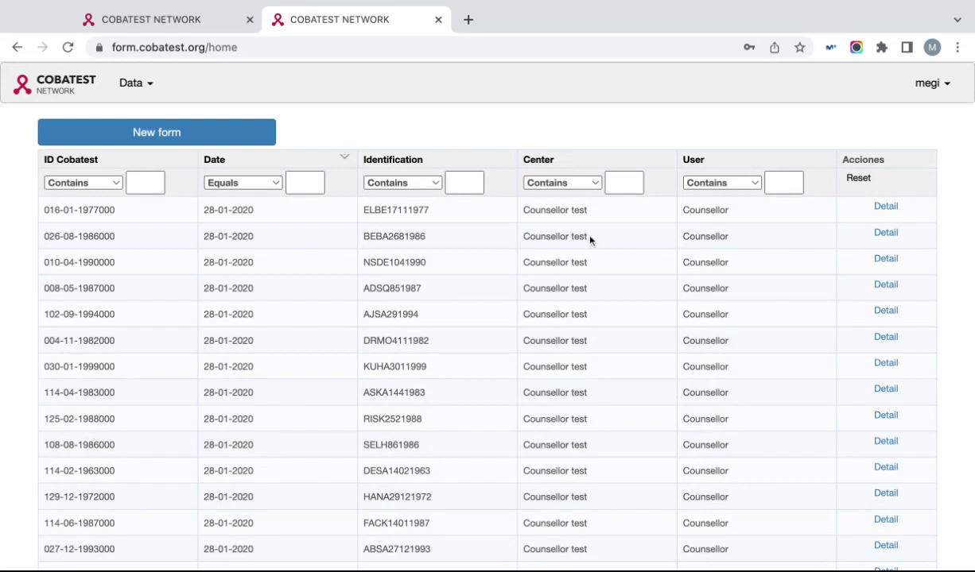
- Create a new form and look over the fields of its Identification section
{"action": "left_click", "coordinate": [622, 183]}
{"action": "left_click", "coordinate": [239, 139]}
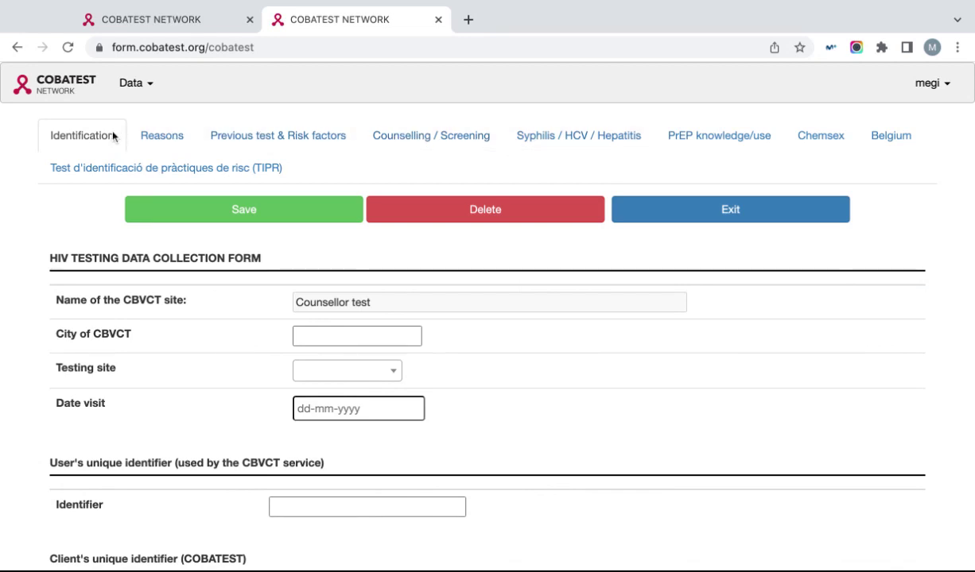
{"action": "scroll", "coordinate": [94, 238], "scroll_direction": "down", "scroll_amount": 1}
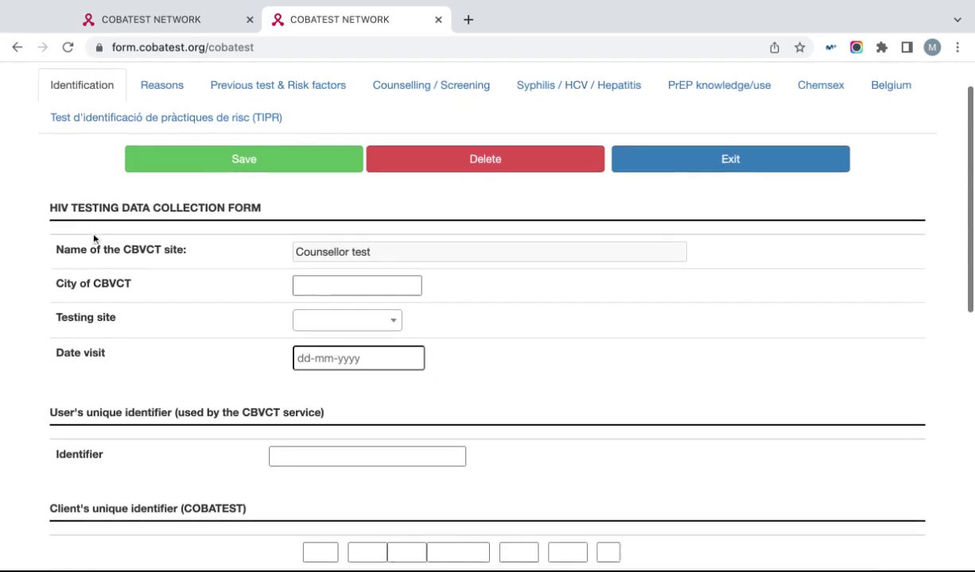
{"action": "scroll", "coordinate": [93, 238], "scroll_direction": "down", "scroll_amount": 3}
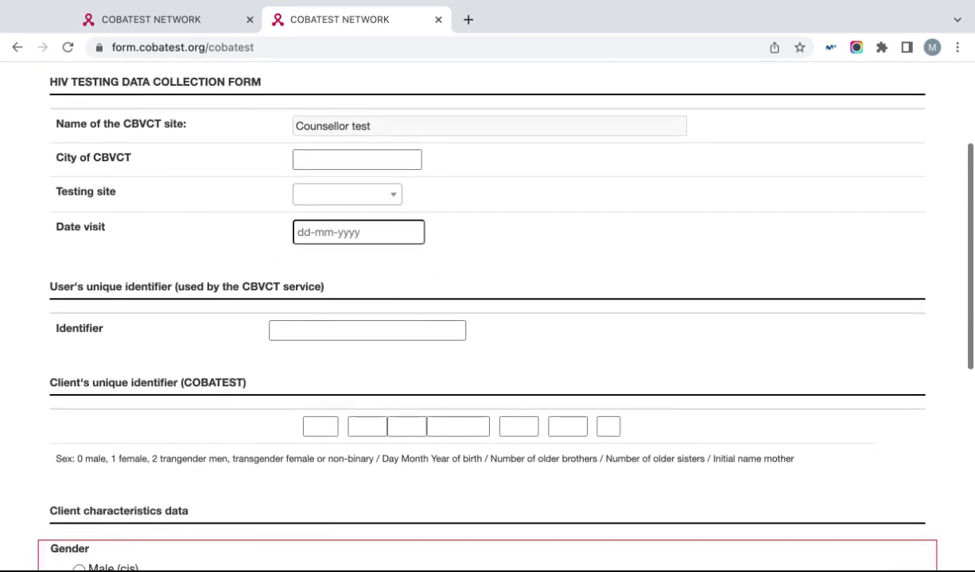
{"action": "scroll", "coordinate": [487, 318], "scroll_direction": "up", "scroll_amount": 5}
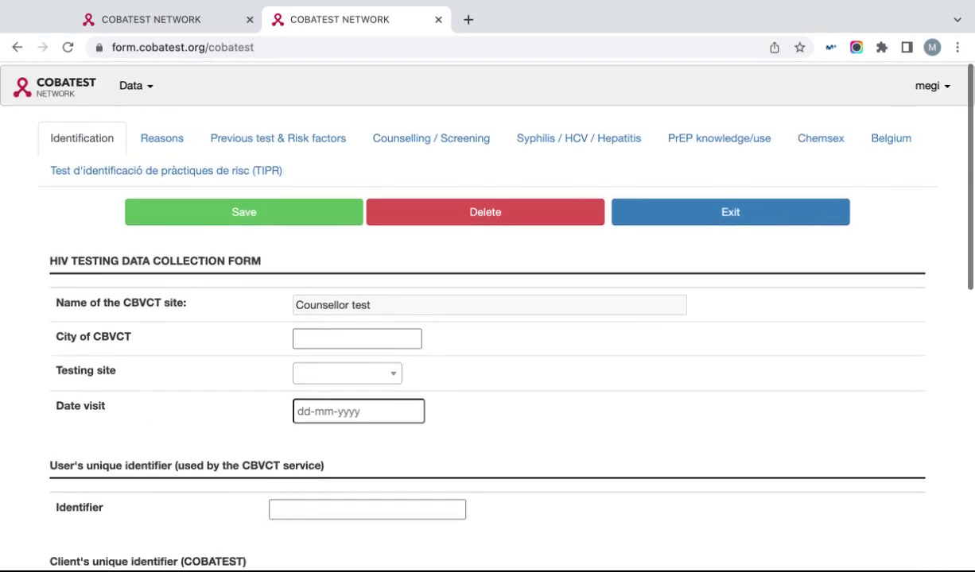
- Review the Reasons section of the form, with its HIV testing and CBVCT service reasons, and the names of the remaining sections
{"action": "left_click", "coordinate": [165, 137]}
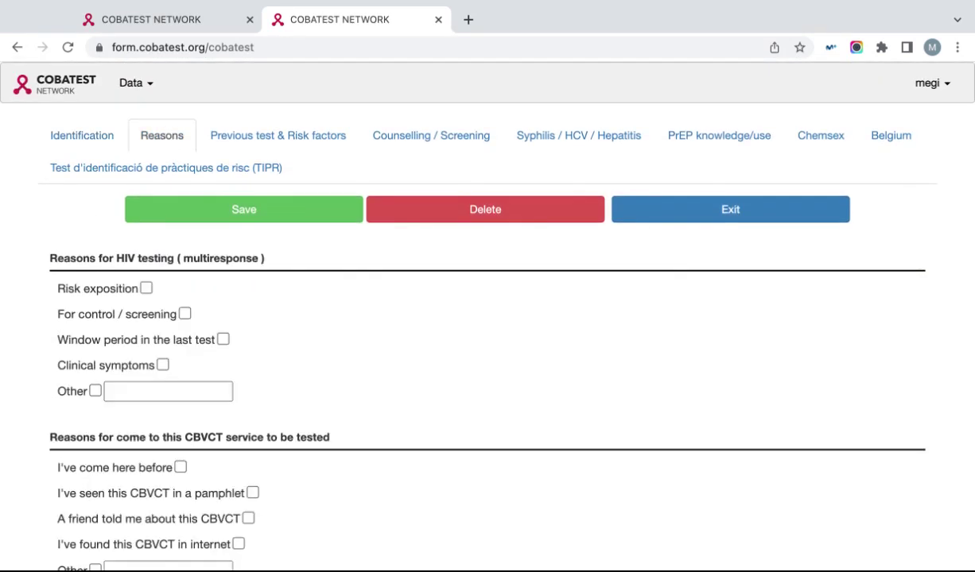
{"action": "scroll", "coordinate": [147, 274], "scroll_direction": "down", "scroll_amount": 1}
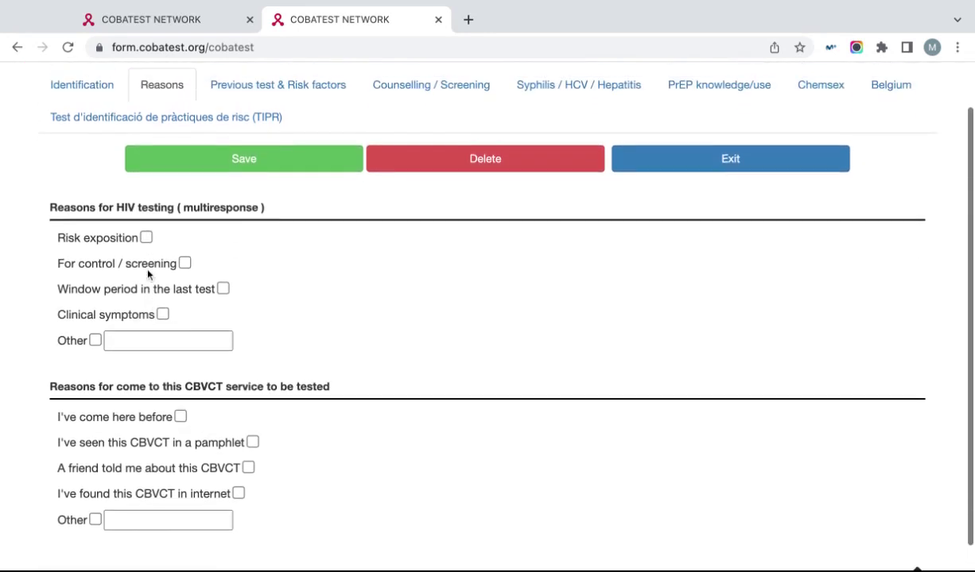
{"action": "scroll", "coordinate": [147, 274], "scroll_direction": "up", "scroll_amount": 1}
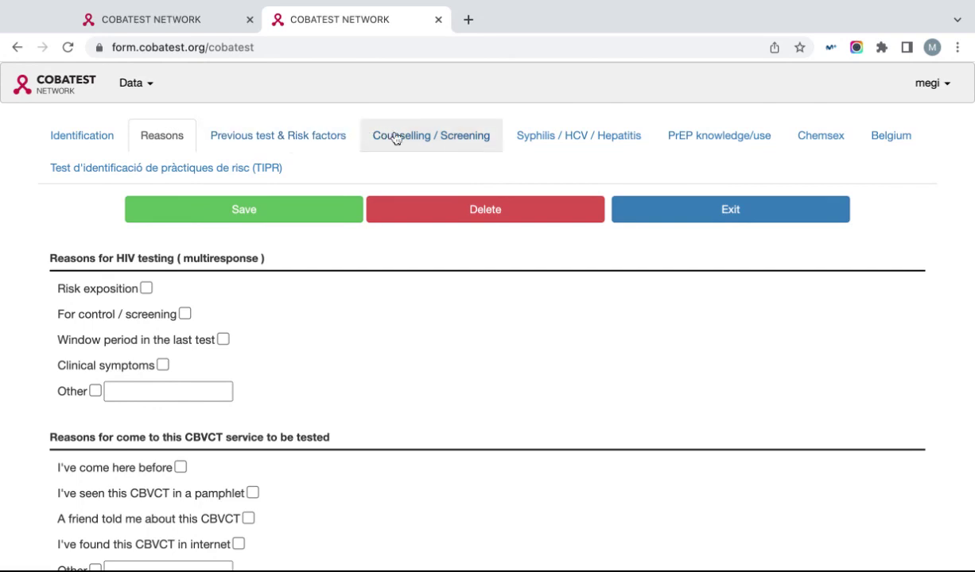
{"action": "left_click", "coordinate": [531, 141]}
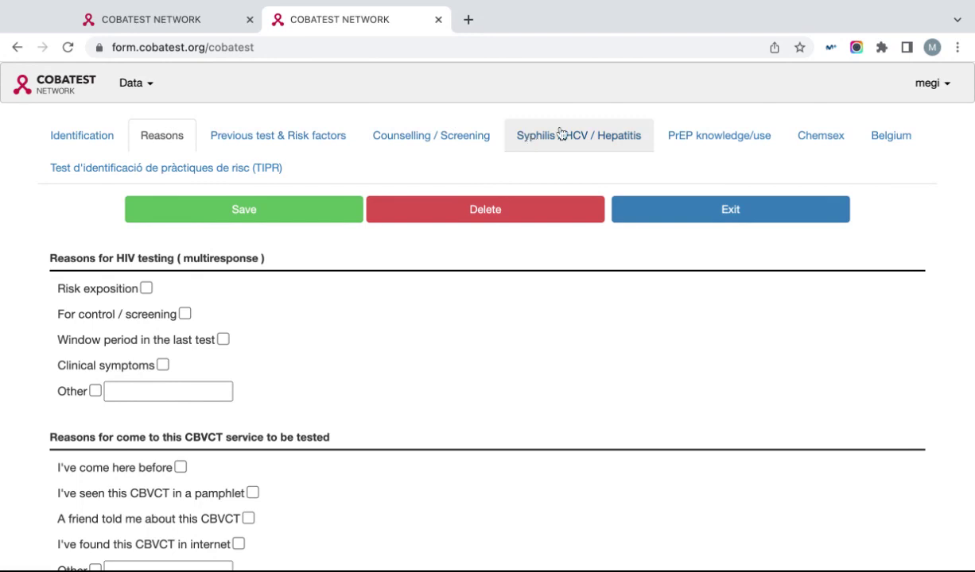
{"action": "left_click", "coordinate": [827, 149]}
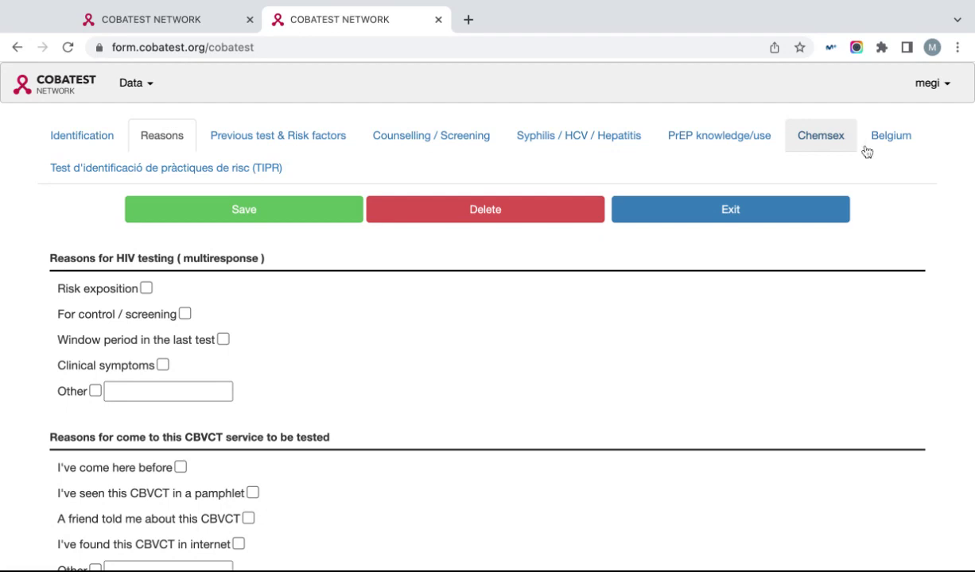
{"action": "left_click", "coordinate": [291, 180]}
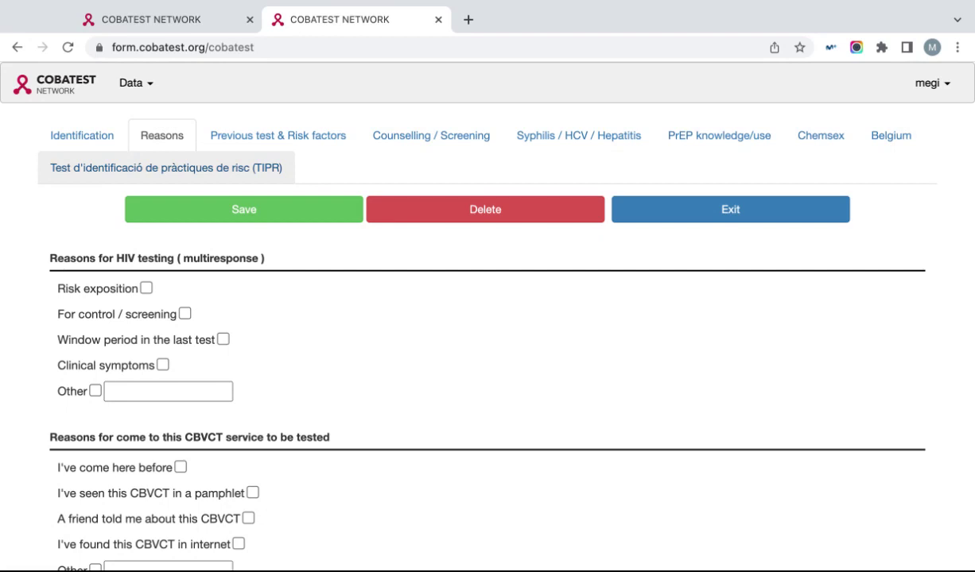
- In the Previous test & Risk factors section, answer Yes to HIV test in the past and review the follow-up questions
{"action": "left_click", "coordinate": [322, 143]}
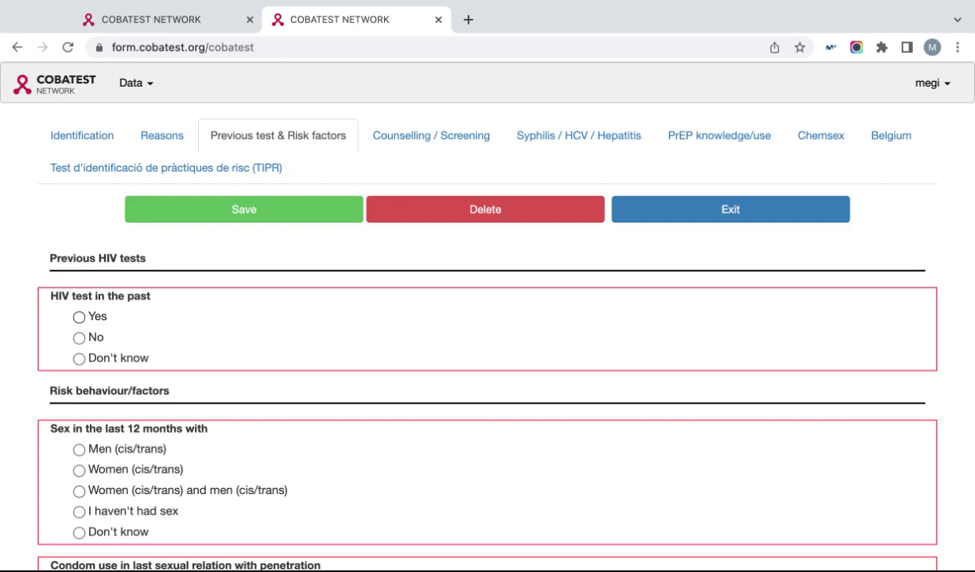
{"action": "left_click", "coordinate": [78, 318]}
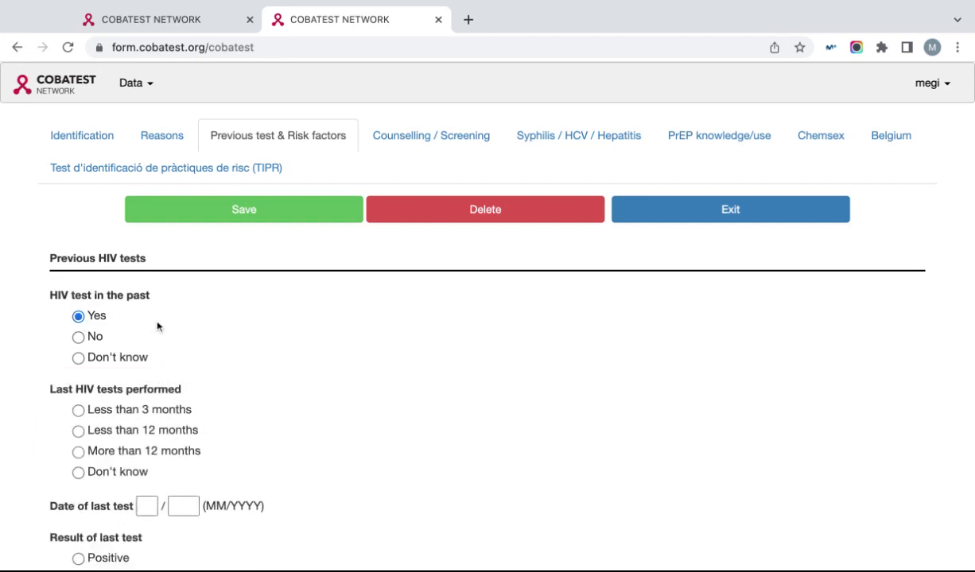
{"action": "scroll", "coordinate": [157, 325], "scroll_direction": "down", "scroll_amount": 3}
{"action": "scroll", "coordinate": [156, 326], "scroll_direction": "down", "scroll_amount": 2}
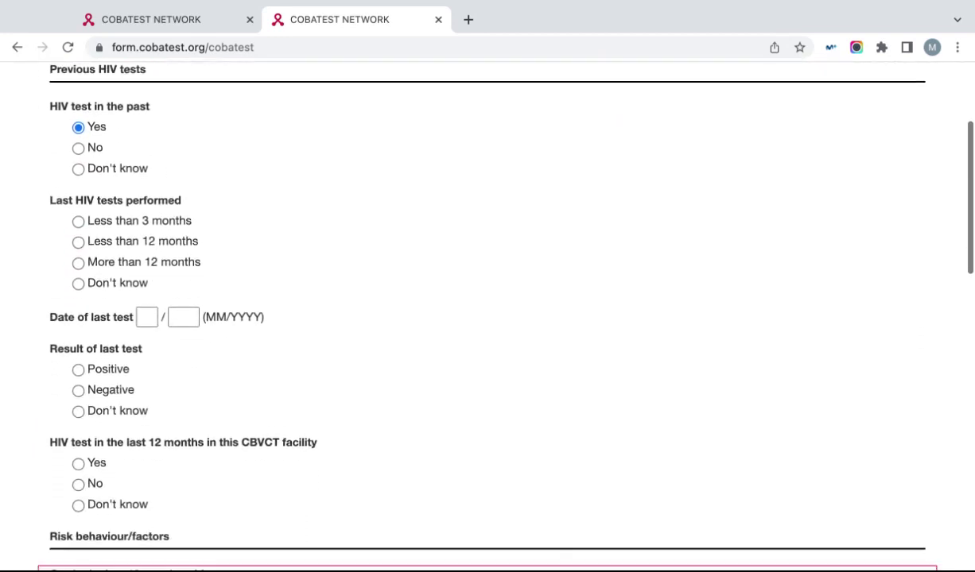
{"action": "scroll", "coordinate": [157, 326], "scroll_direction": "up", "scroll_amount": 2}
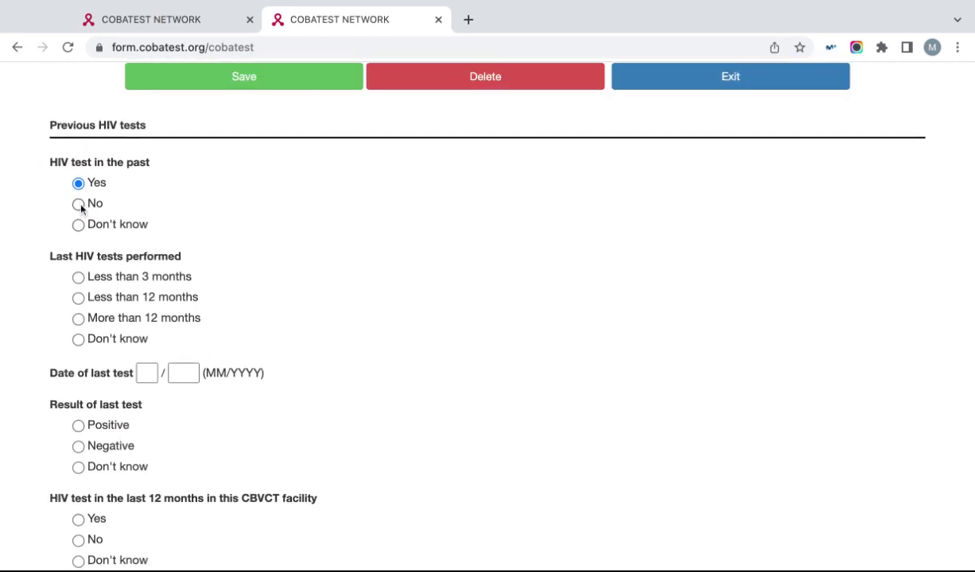
- Change the answer for HIV test in the past to No and exit the form without saving
{"action": "left_click", "coordinate": [79, 205]}
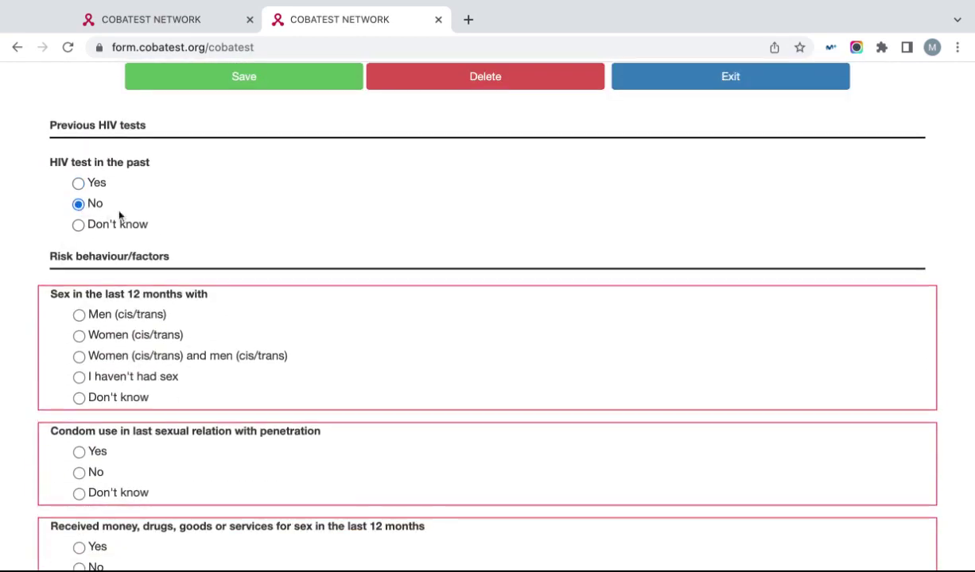
{"action": "scroll", "coordinate": [201, 225], "scroll_direction": "up", "scroll_amount": 1}
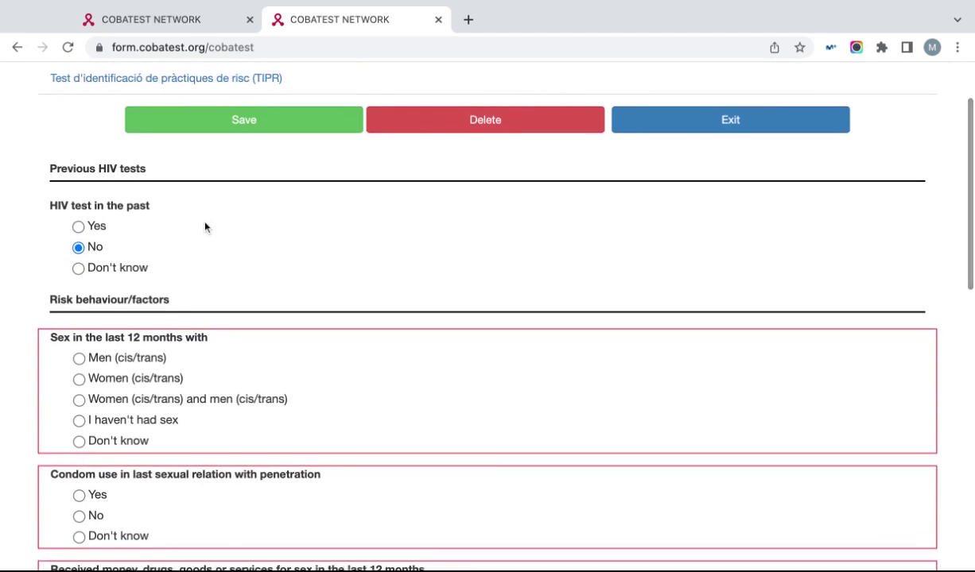
{"action": "scroll", "coordinate": [205, 227], "scroll_direction": "up", "scroll_amount": 1}
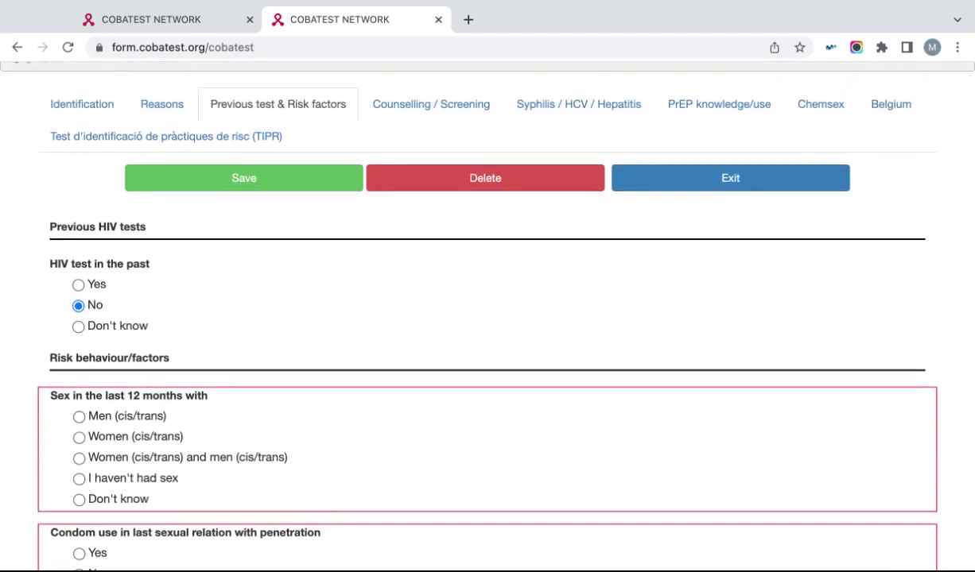
{"action": "scroll", "coordinate": [467, 318], "scroll_direction": "up", "scroll_amount": 1}
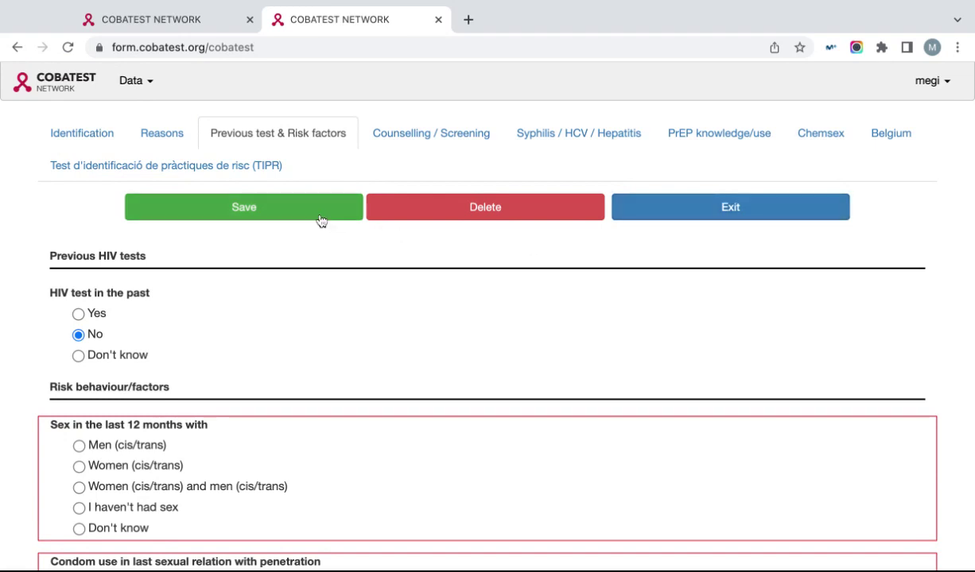
{"action": "left_click", "coordinate": [694, 218]}
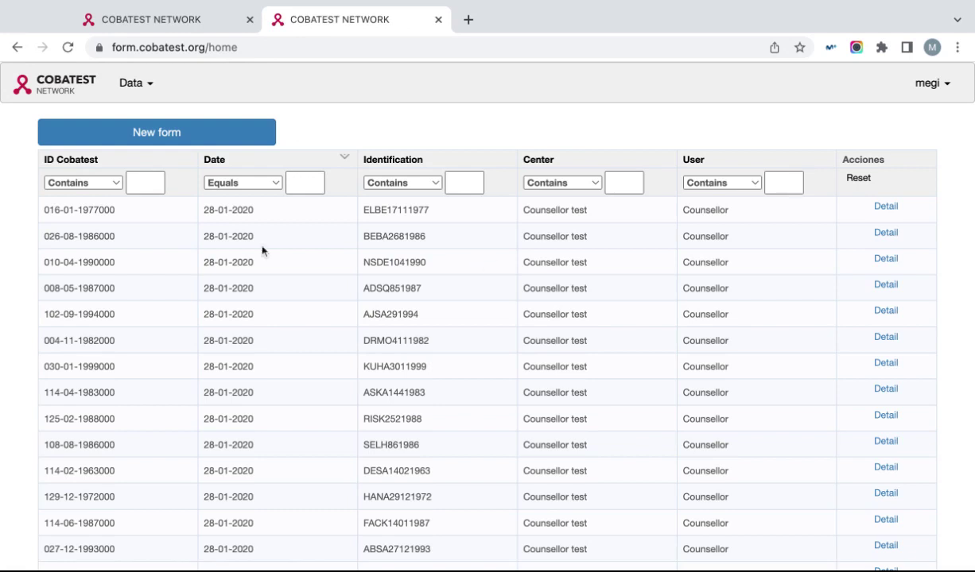
- Open the details of the first record in the forms list, view its data and exit it
{"action": "left_click_drag", "start_coordinate": [115, 210], "coordinate": [44, 210]}
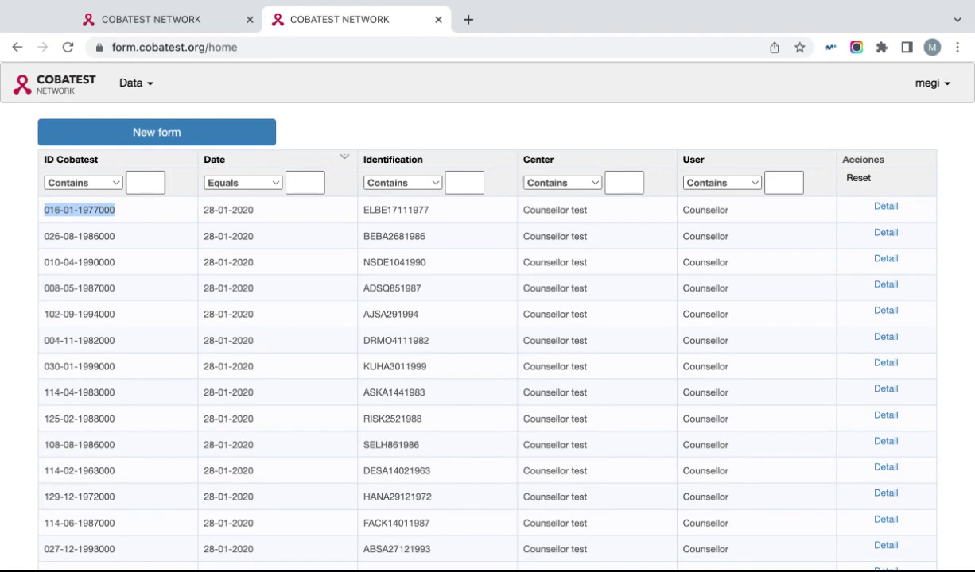
{"action": "left_click", "coordinate": [894, 209]}
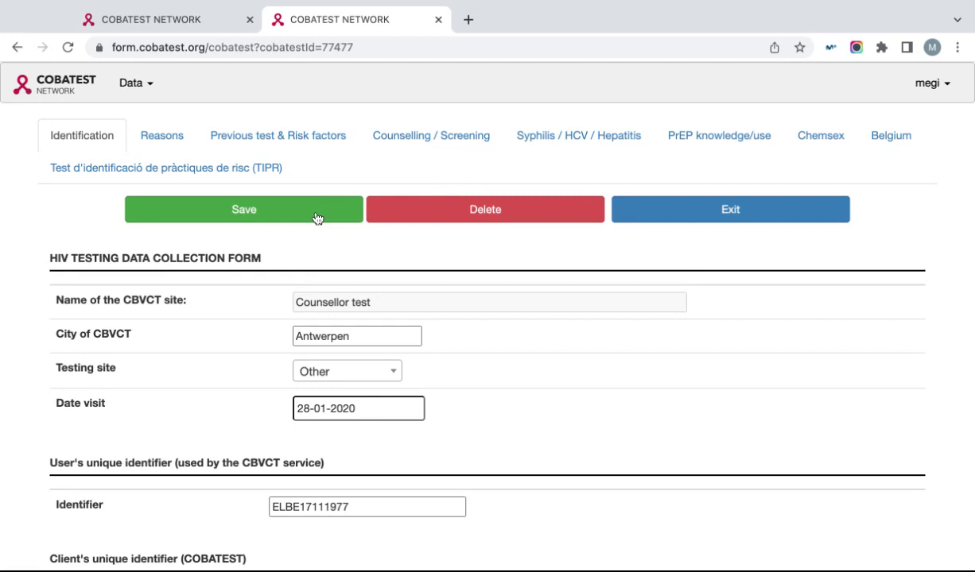
{"action": "left_click", "coordinate": [700, 211]}
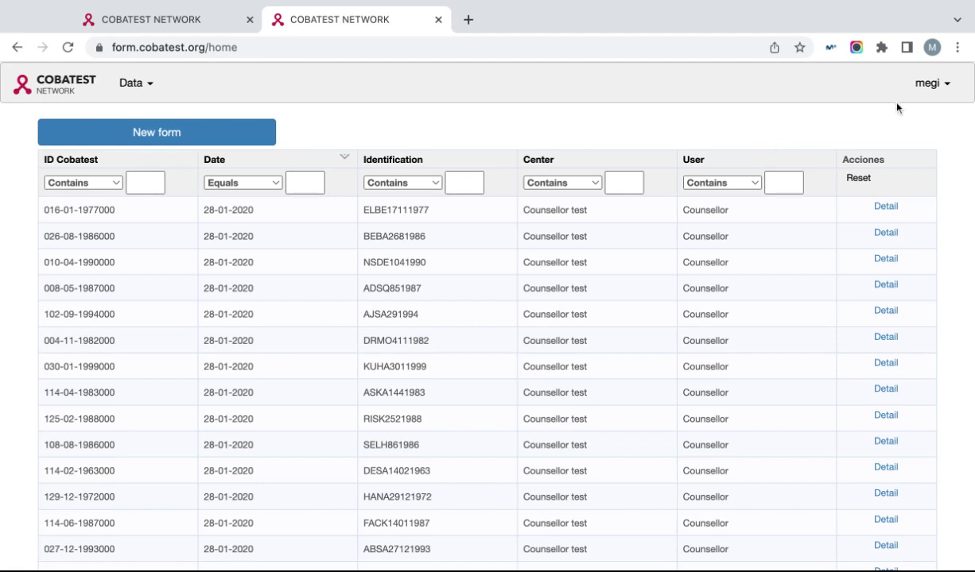
- Choose an interface language in the account's language settings and apply the change
{"action": "left_click", "coordinate": [946, 93]}
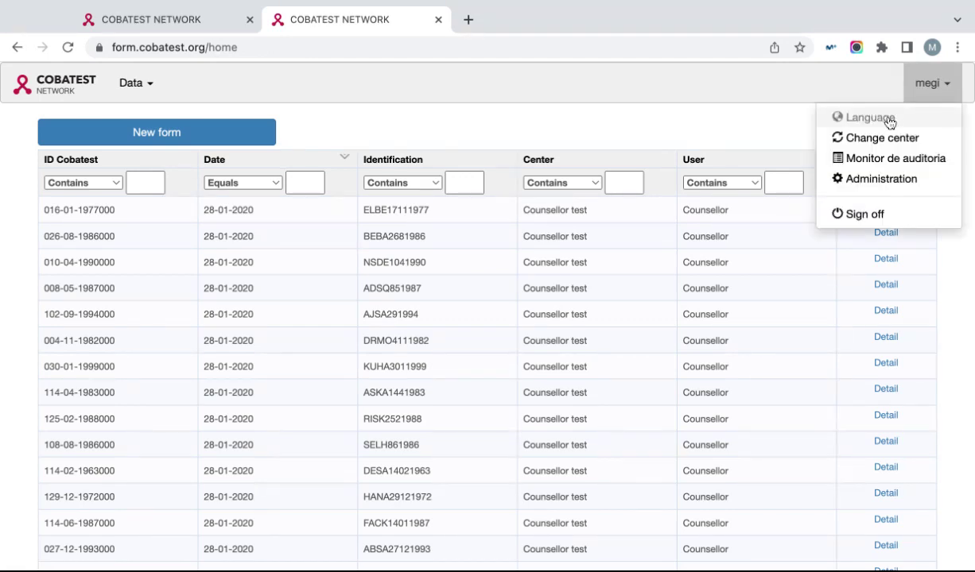
{"action": "left_click", "coordinate": [857, 118]}
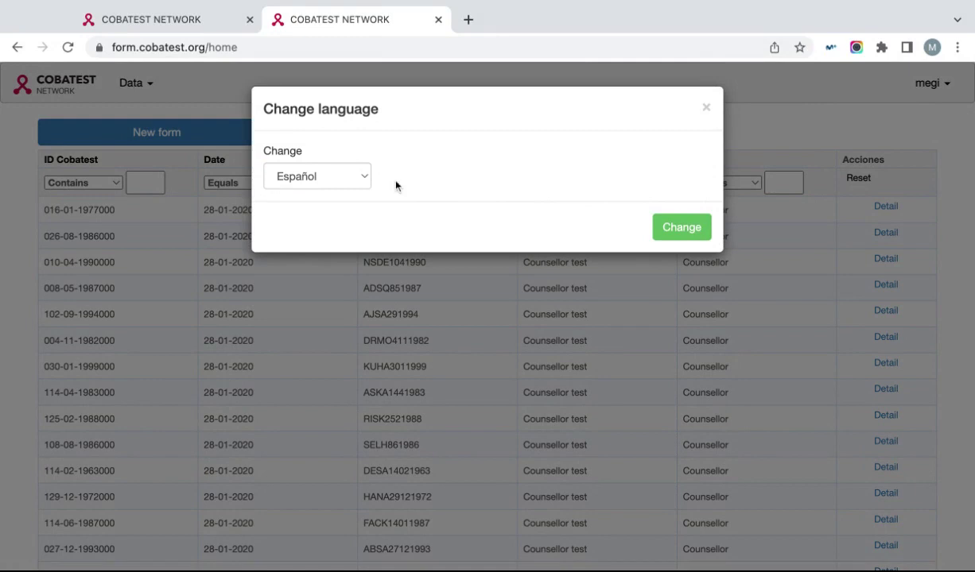
{"action": "left_click", "coordinate": [365, 181]}
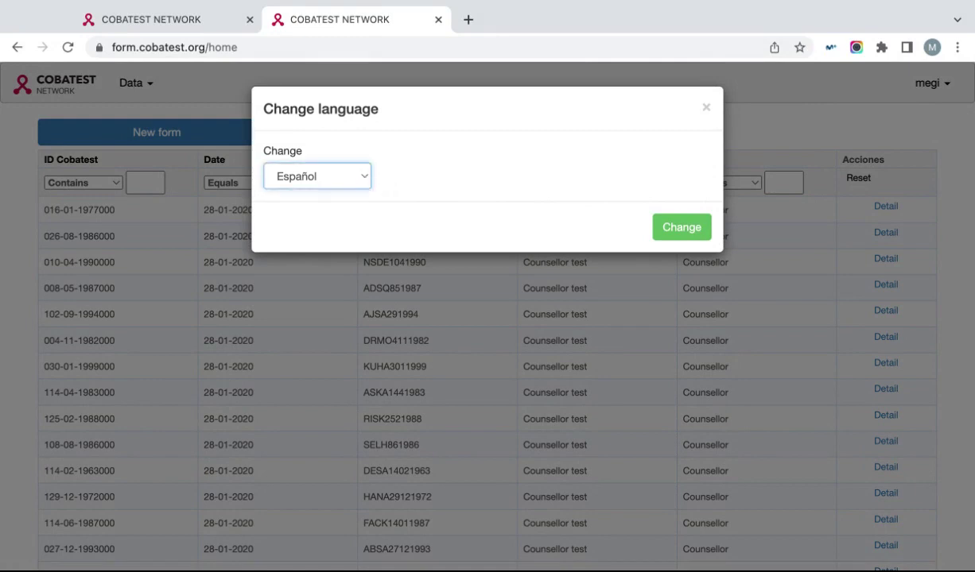
{"action": "key", "text": "Up"}
{"action": "left_click", "coordinate": [688, 232]}
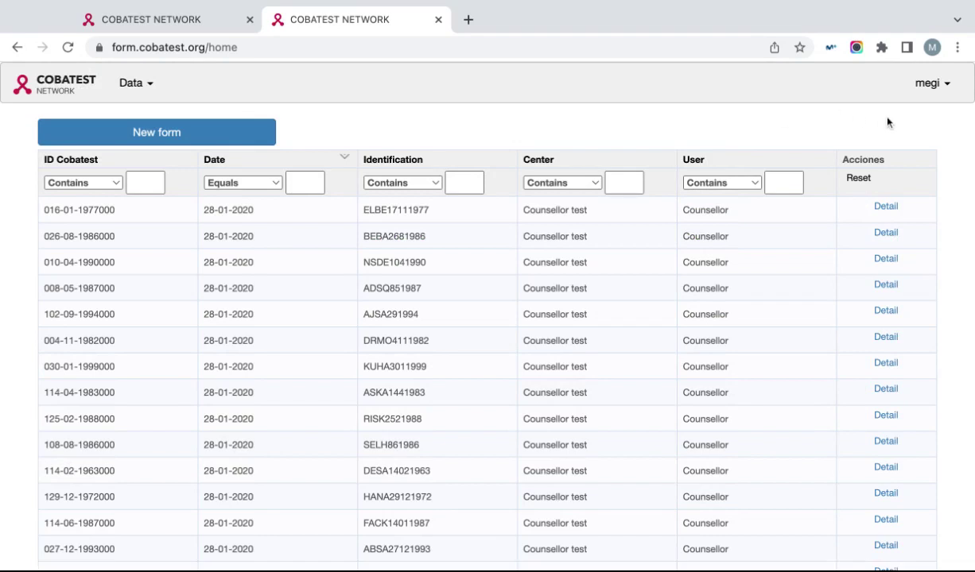
- Open the account options that contain the sign-off command
{"action": "left_click", "coordinate": [947, 92]}
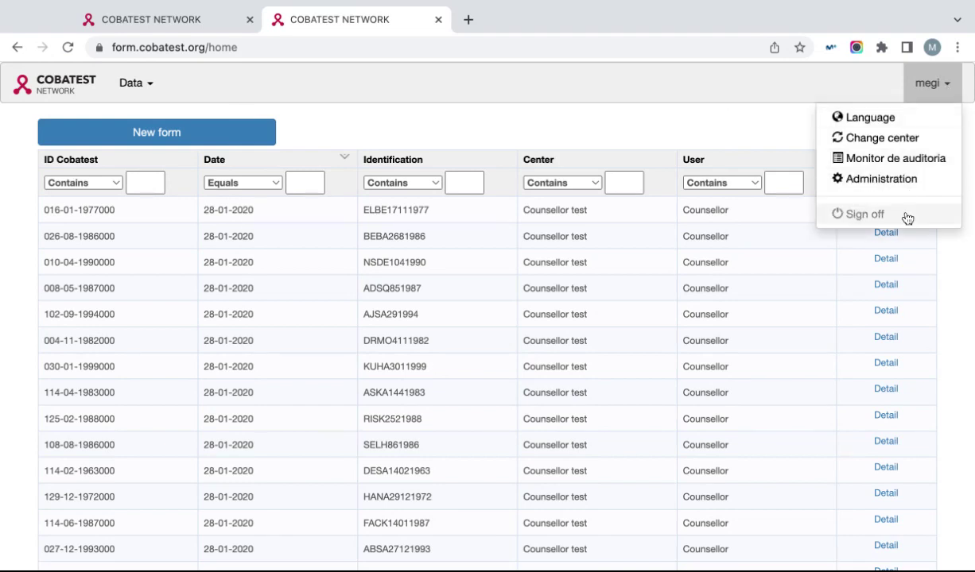